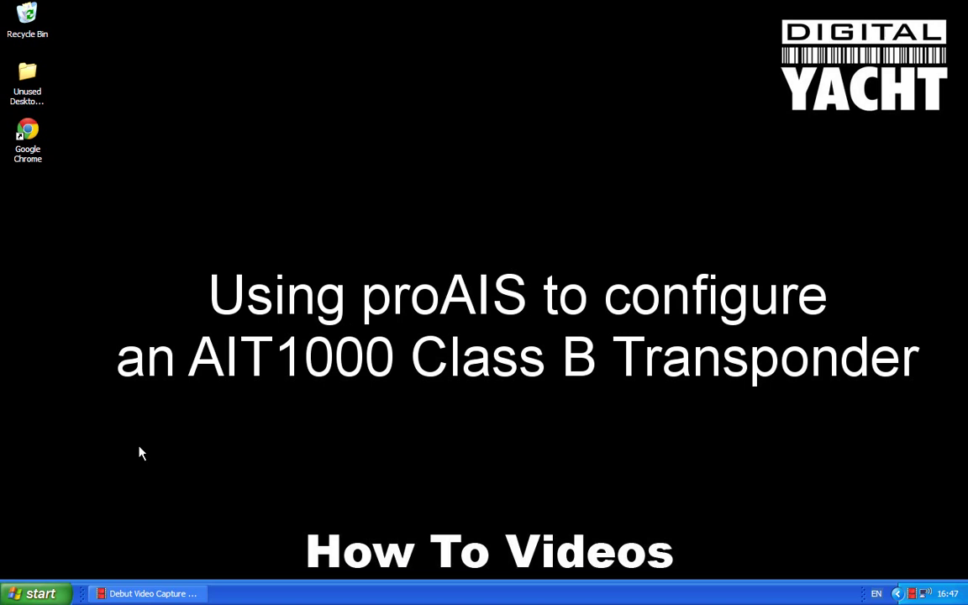
# Step: Launch the proAIS configuration program
pyautogui.click(45, 597)
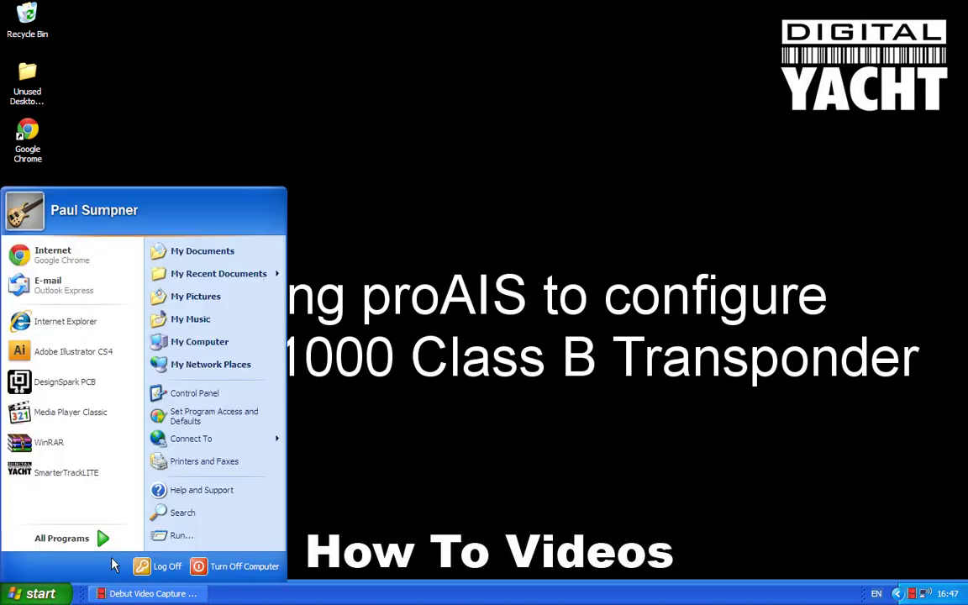
pyautogui.moveTo(109, 543)
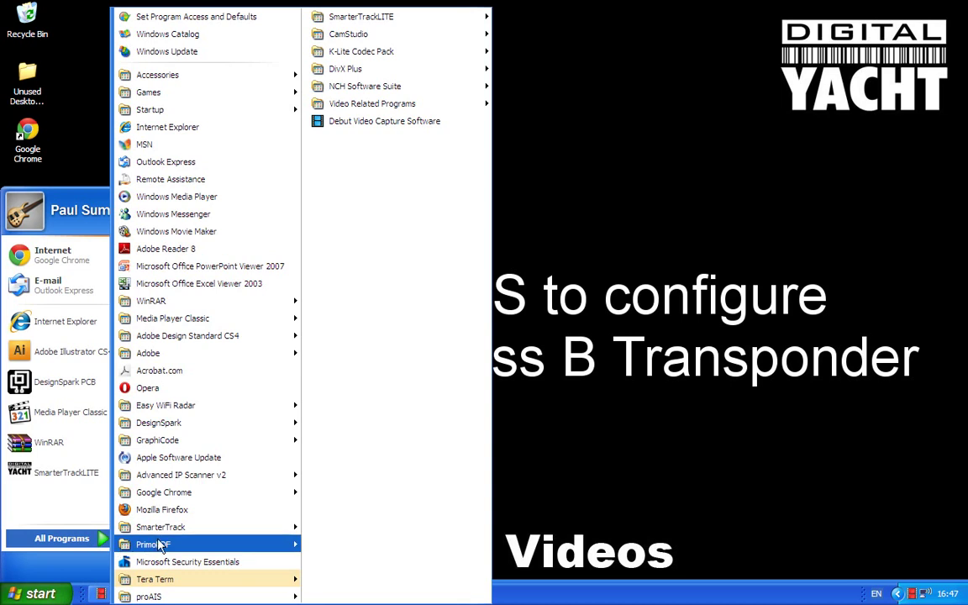
pyautogui.moveTo(167, 595)
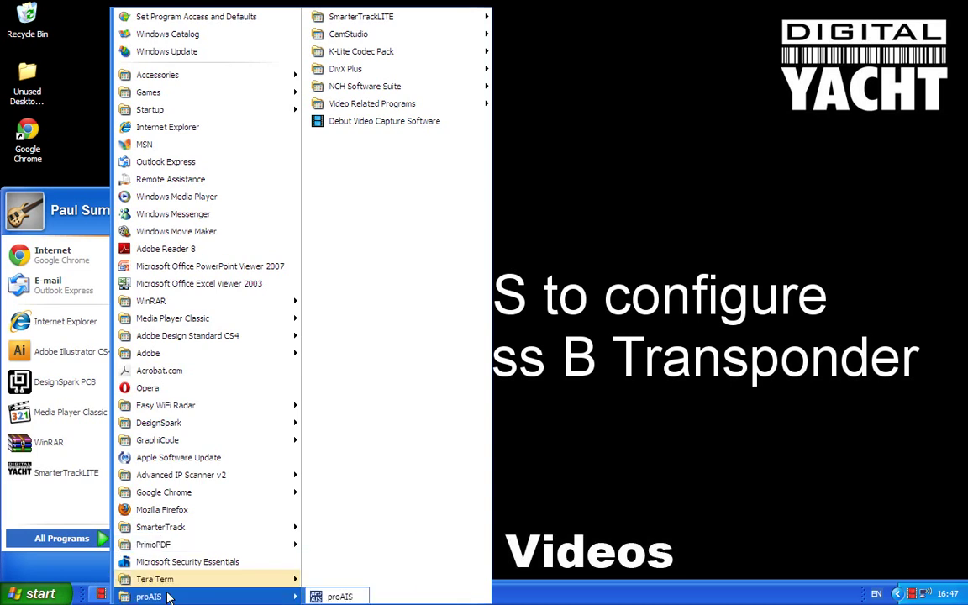
pyautogui.click(332, 597)
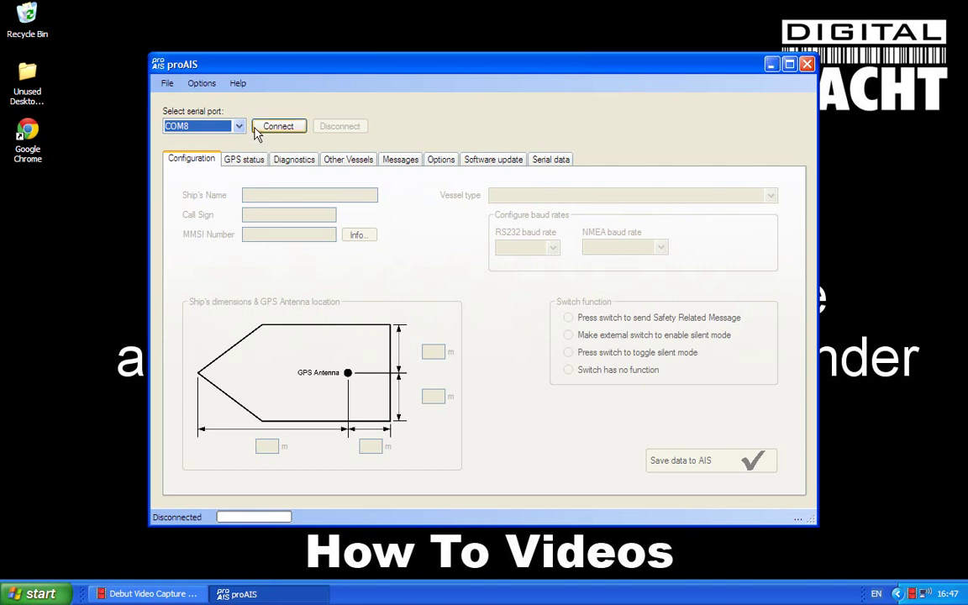
# Step: Select serial port COM8 and connect to the AIS transponder
pyautogui.click(239, 128)
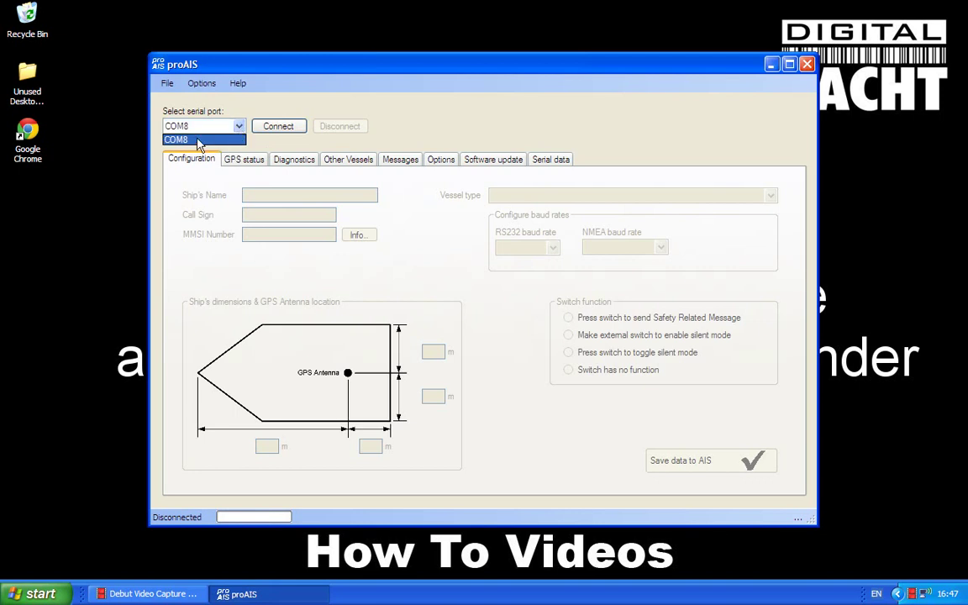
pyautogui.click(198, 140)
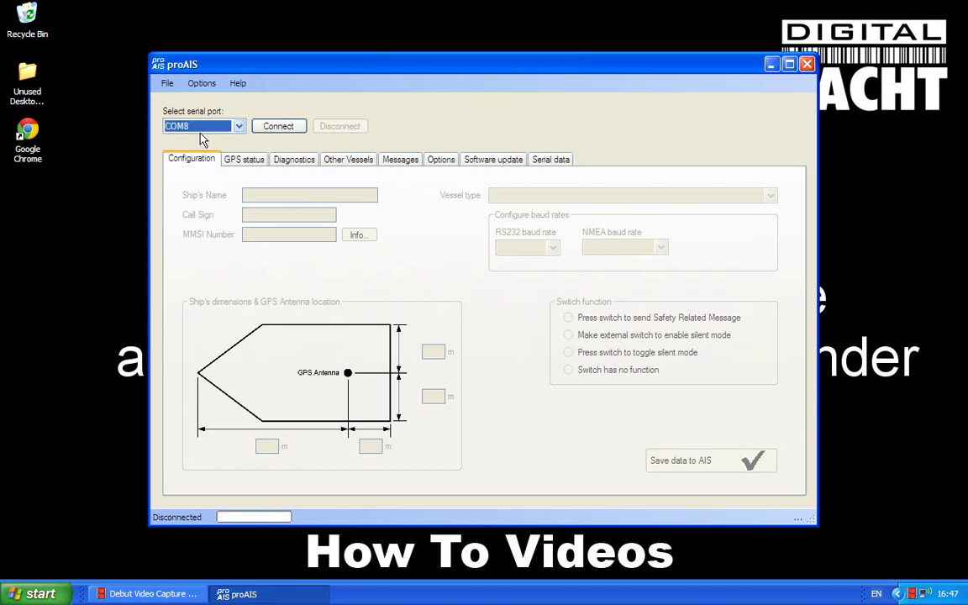
pyautogui.click(279, 128)
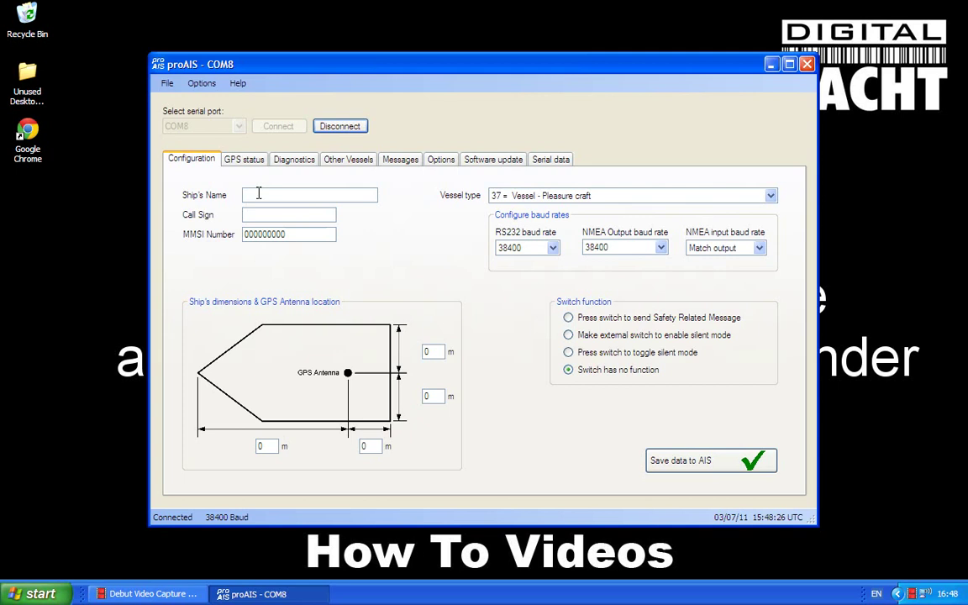
# Step: Enter DIGITAL YACHT as the ship's name and fill in the vessel's nine-digit MMSI number, leaving the call sign empty
pyautogui.click(259, 194)
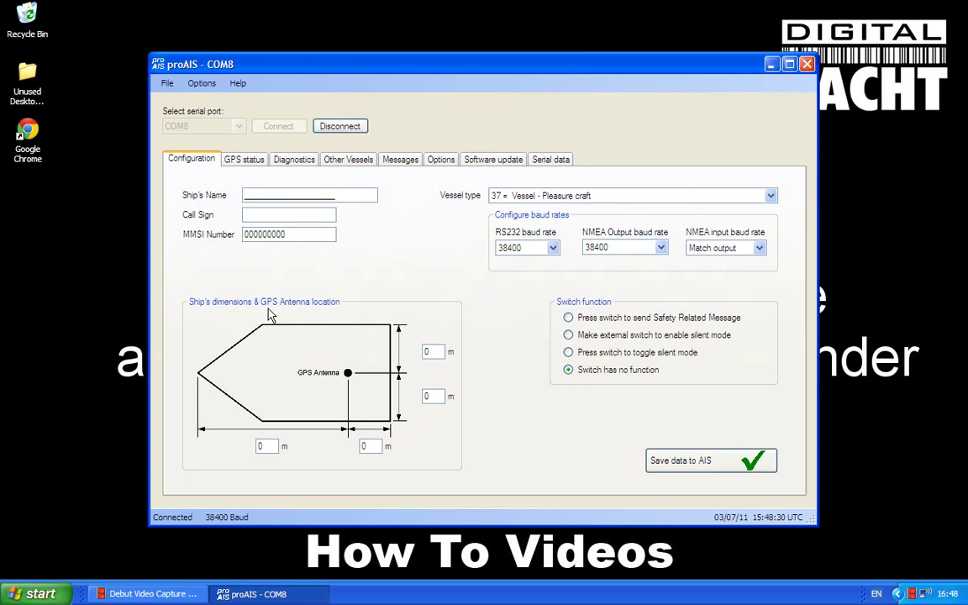
pyautogui.write('DIGITAL_YACHT')
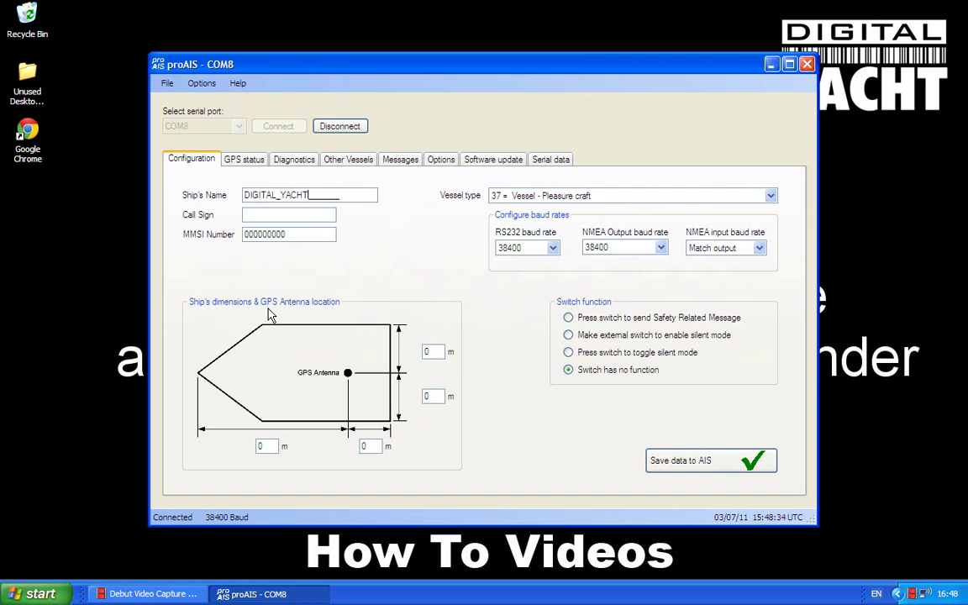
pyautogui.press('Tab')
pyautogui.press('Tab')
pyautogui.write('00')
pyautogui.press('BackSpace')
pyautogui.press('BackSpace')
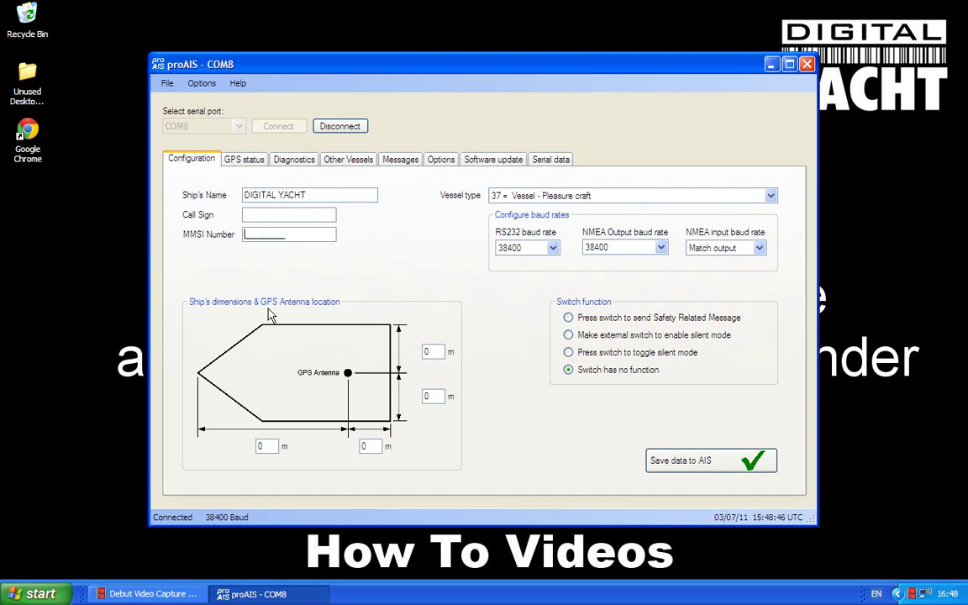
pyautogui.write('235899912')
pyautogui.press('Tab')
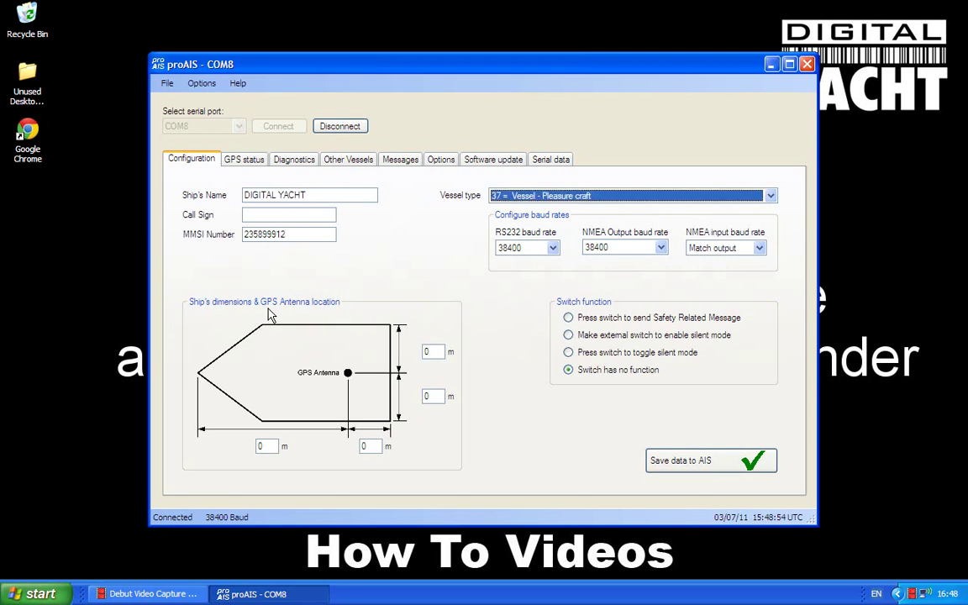
# Step: Set the vessel type to 36 = Vessel - Sailing and the NMEA input baud rate to 4800
pyautogui.click(771, 198)
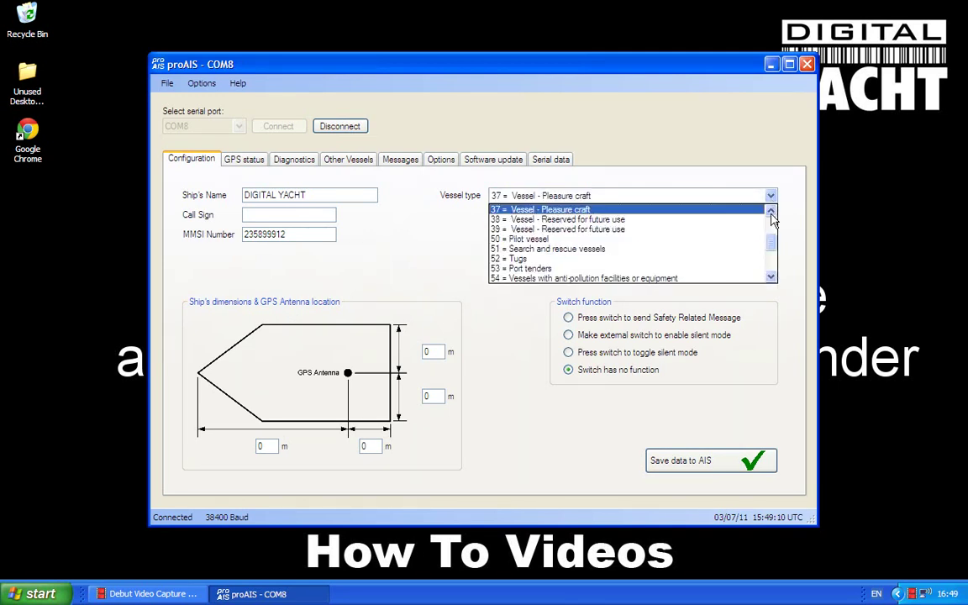
pyautogui.click(771, 212)
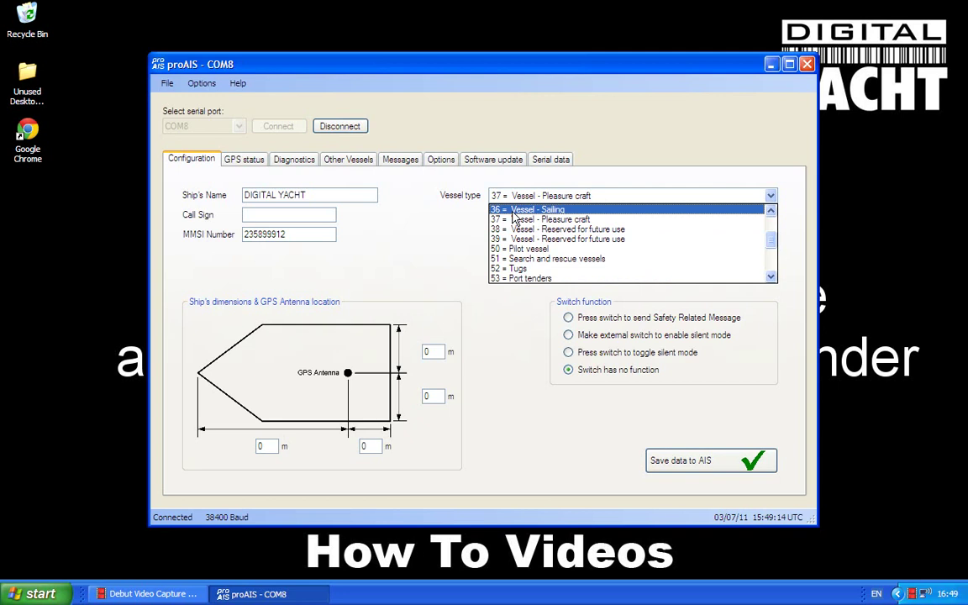
pyautogui.click(545, 212)
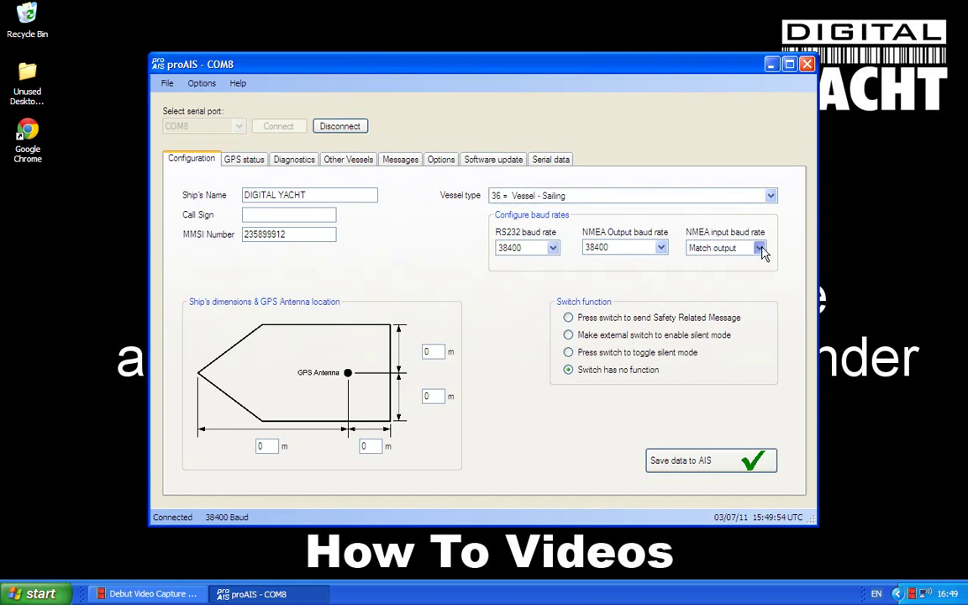
pyautogui.click(761, 247)
pyautogui.click(714, 259)
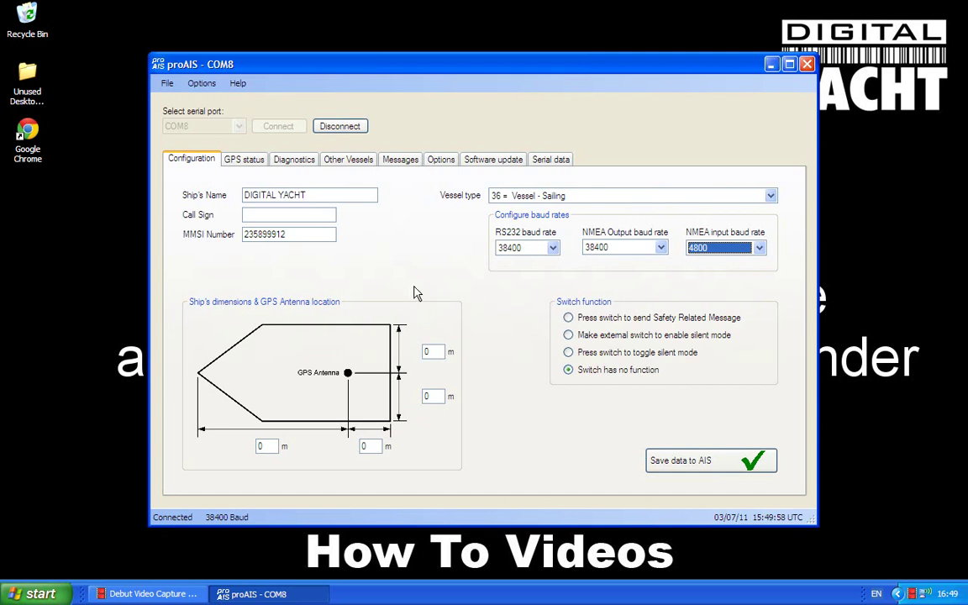
# Step: Set the GPS antenna distances to 2 m from each side, 10 m from bow and 3 m from stern, and make the external switch enable silent mode
pyautogui.click(432, 351)
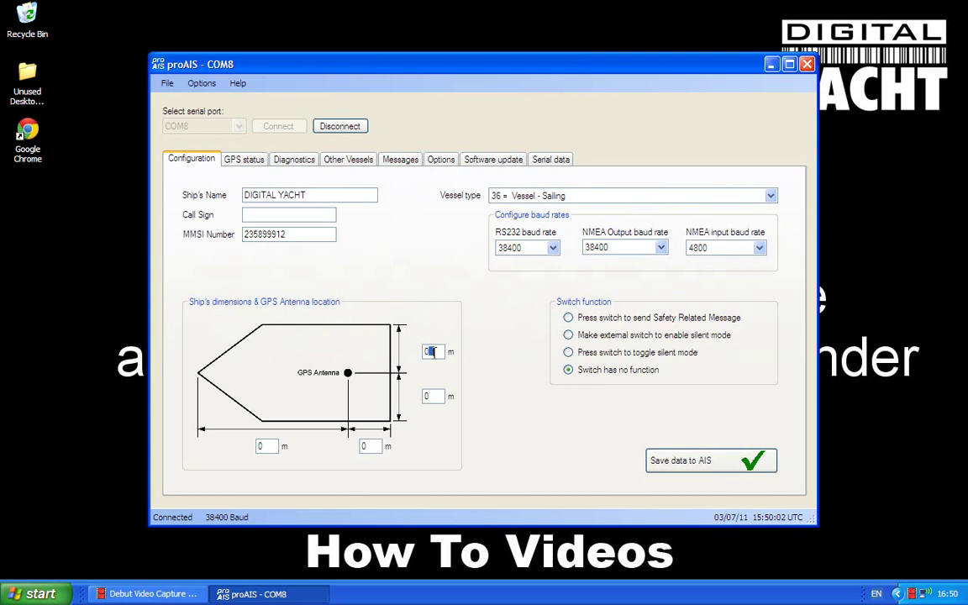
pyautogui.write('2')
pyautogui.click(431, 396)
pyautogui.write('2')
pyautogui.click(262, 446)
pyautogui.write('10')
pyautogui.click(366, 446)
pyautogui.write('3')
pyautogui.click(570, 337)
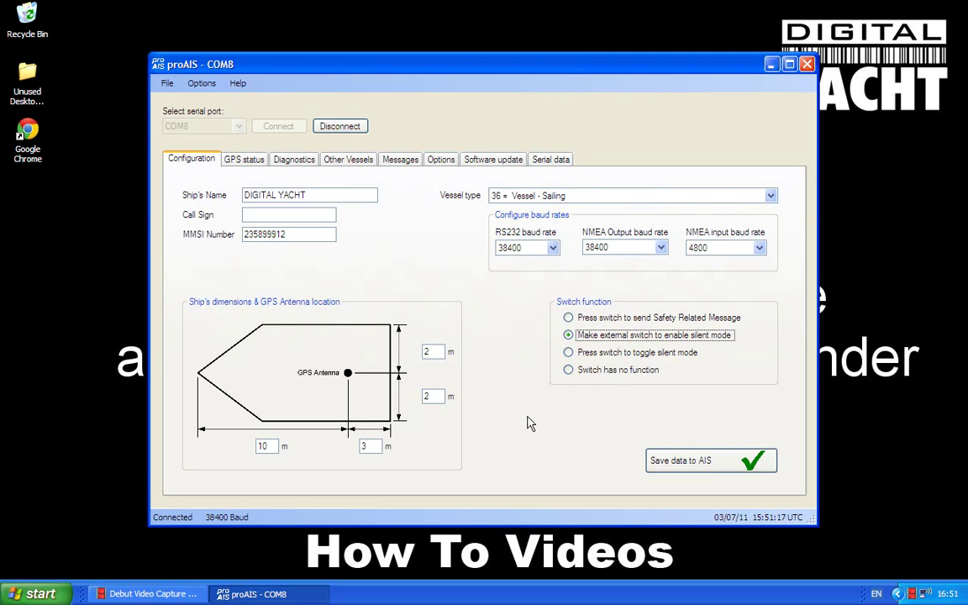
# Step: Save the configuration to the AIS unit, confirming the MMSI number, and open the transceiver diagnostics
pyautogui.click(689, 468)
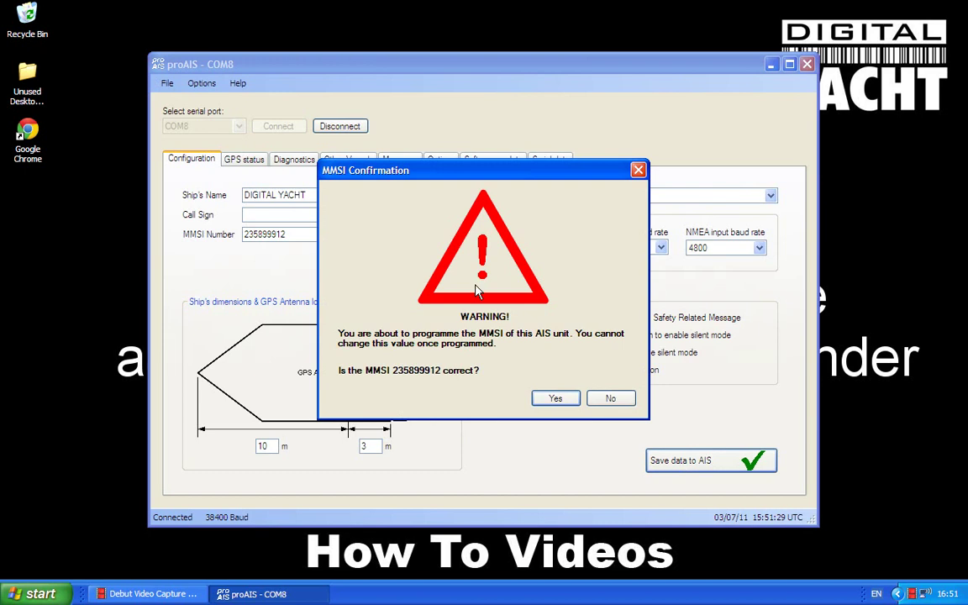
pyautogui.click(555, 400)
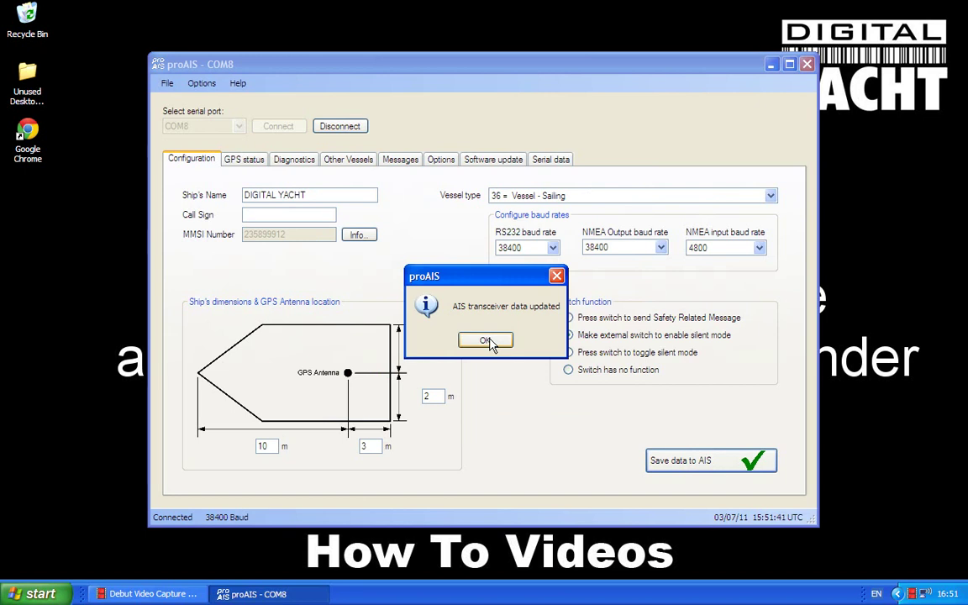
pyautogui.click(486, 340)
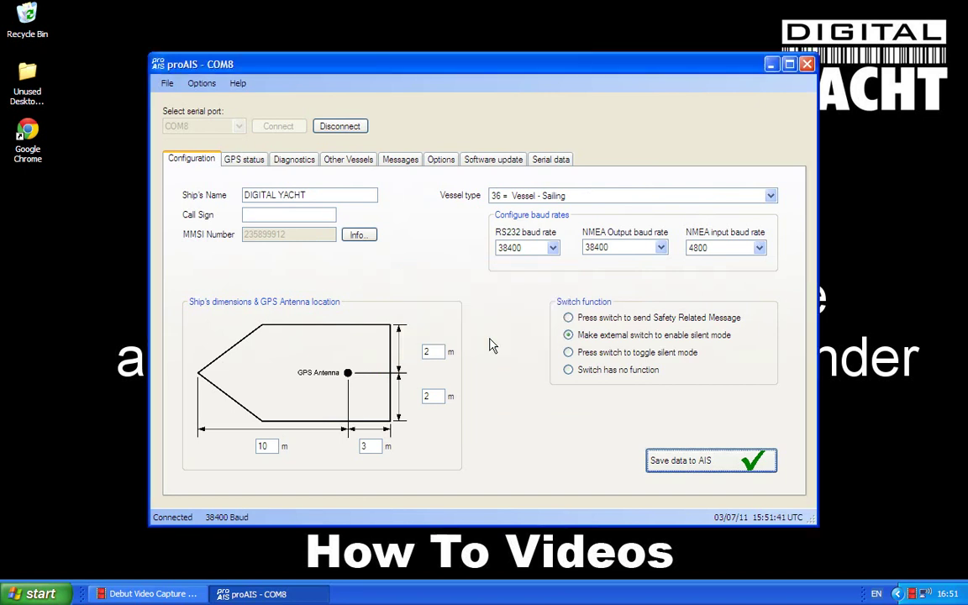
pyautogui.click(293, 160)
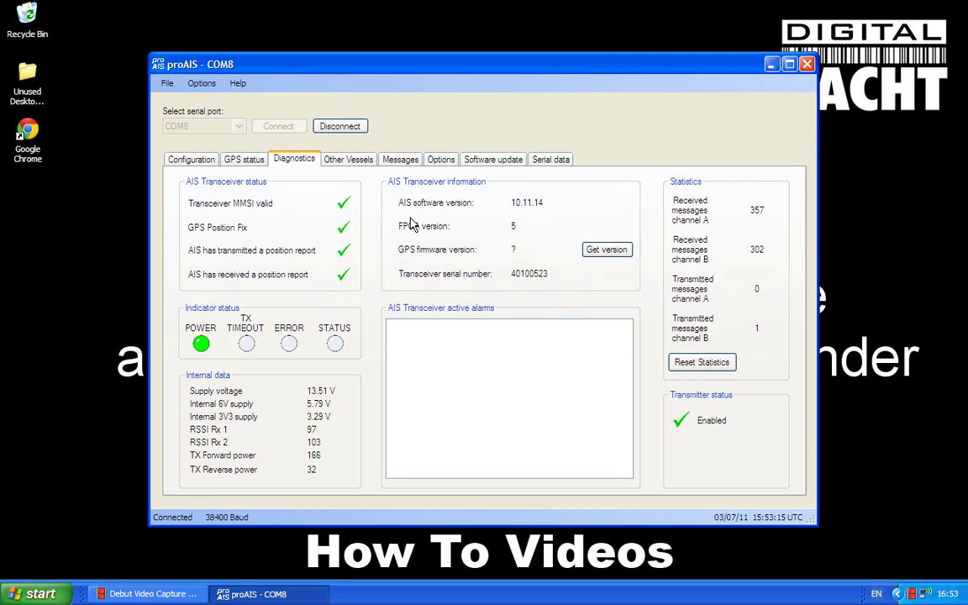
# Step: Set the GPS NMEA output option to output GPS data every second and apply it
pyautogui.click(441, 159)
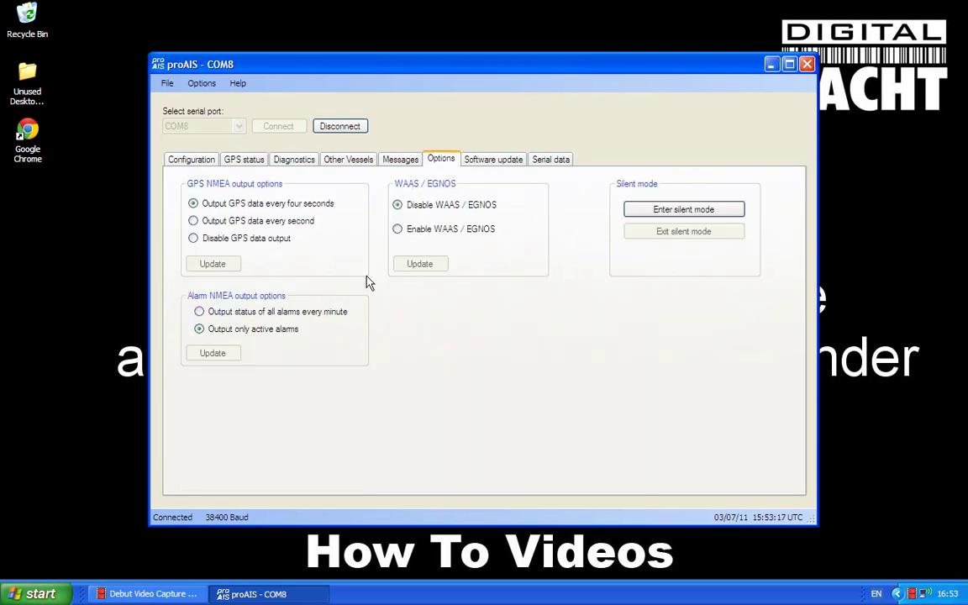
pyautogui.click(211, 222)
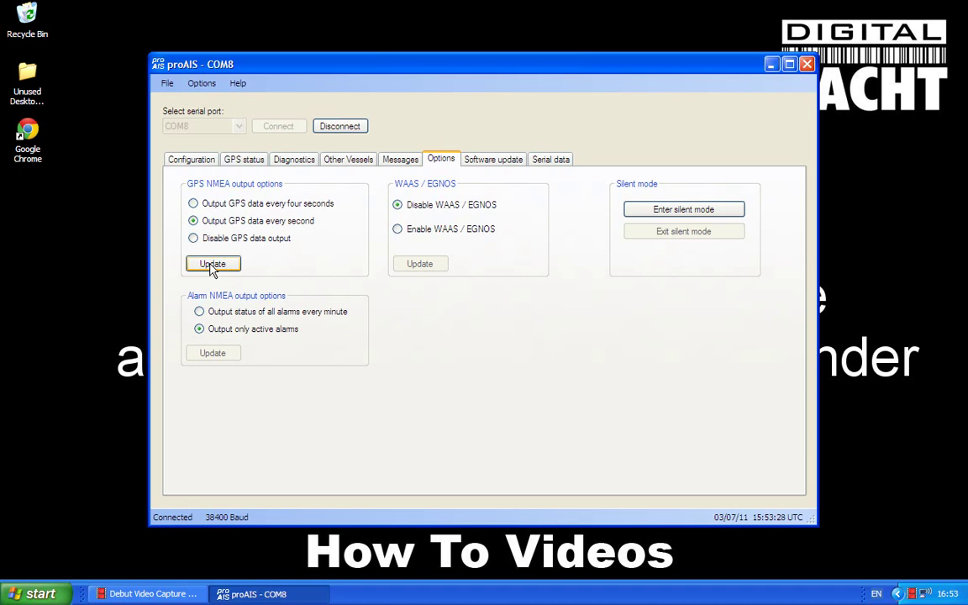
pyautogui.click(212, 264)
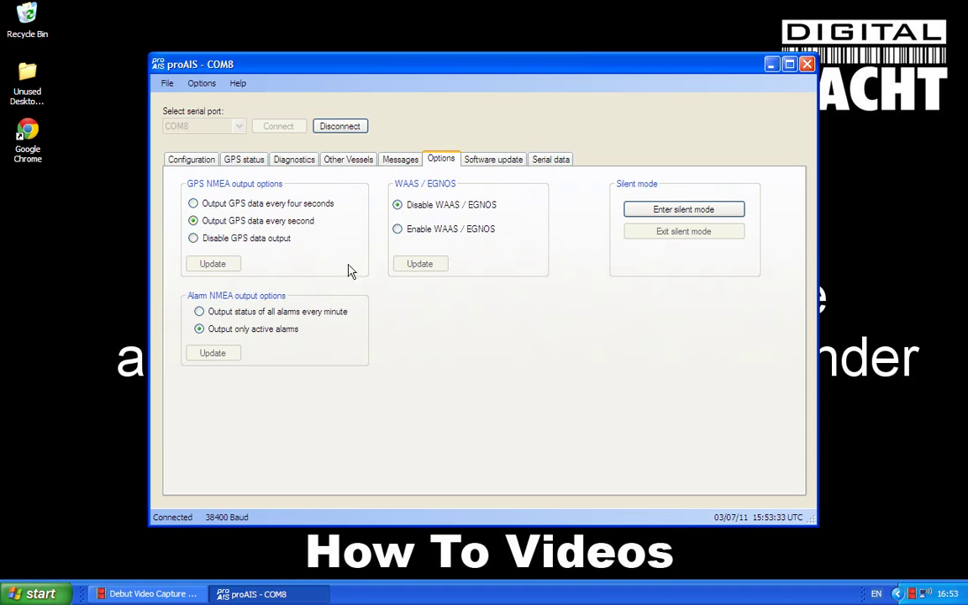
# Step: Enable WAAS / EGNOS, apply the update, and show the GPS status with its satellite signal levels
pyautogui.click(423, 233)
pyautogui.click(426, 265)
pyautogui.click(243, 162)
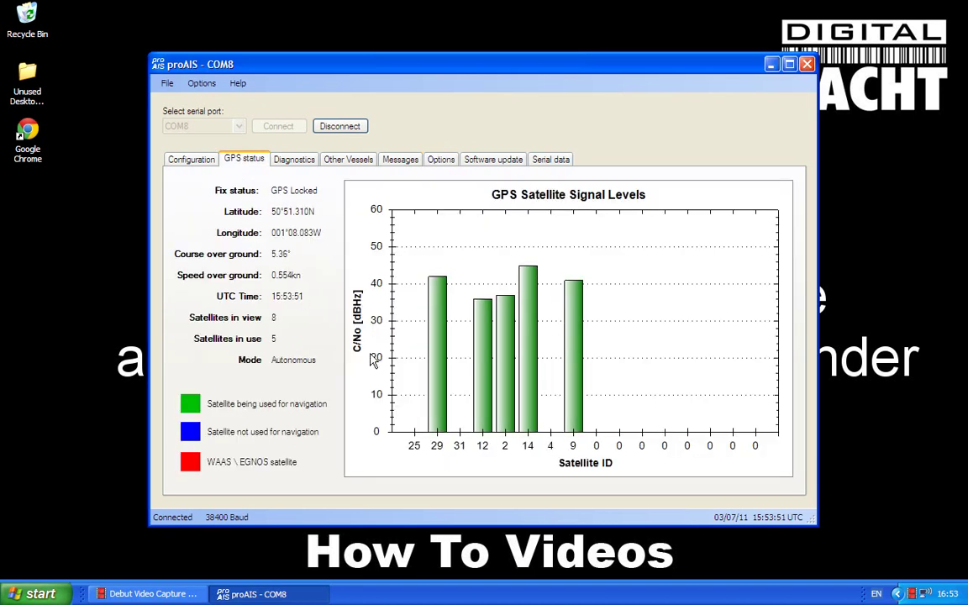